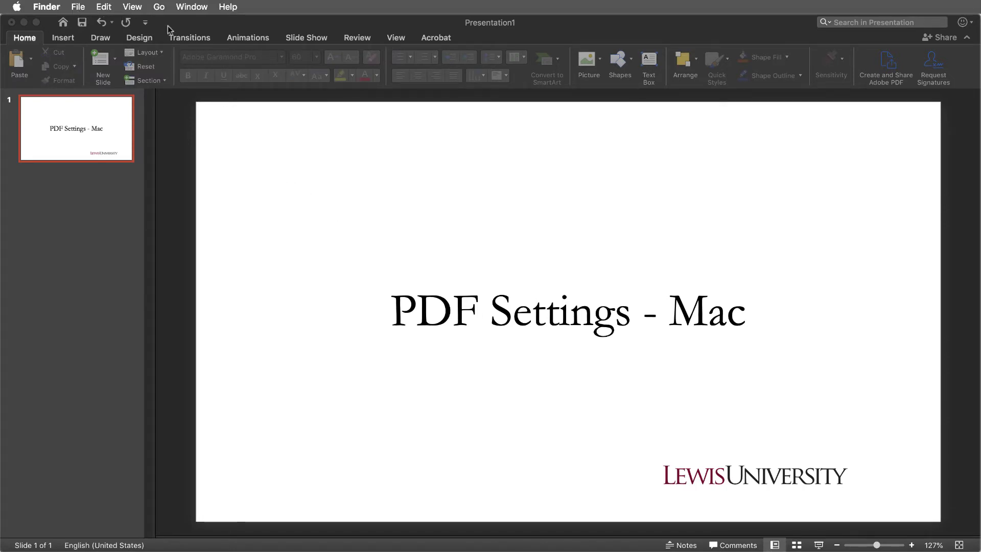
- Make PowerPoint the active program, showing the 'PDF Settings - Mac' title slide
click(193, 26)
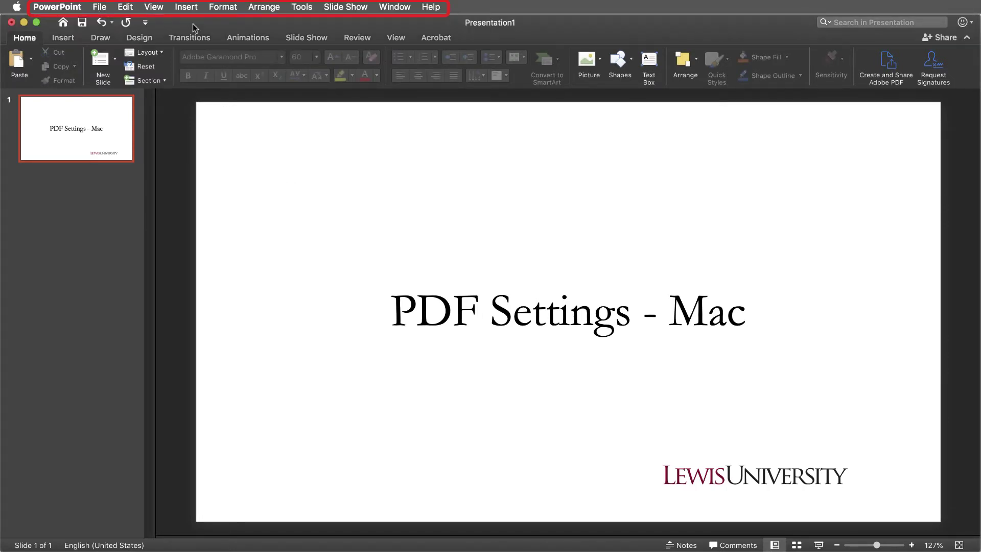
- In General preferences, keep Print Quality (Paper/PDF) Desired Quality at High and close the window
click(70, 9)
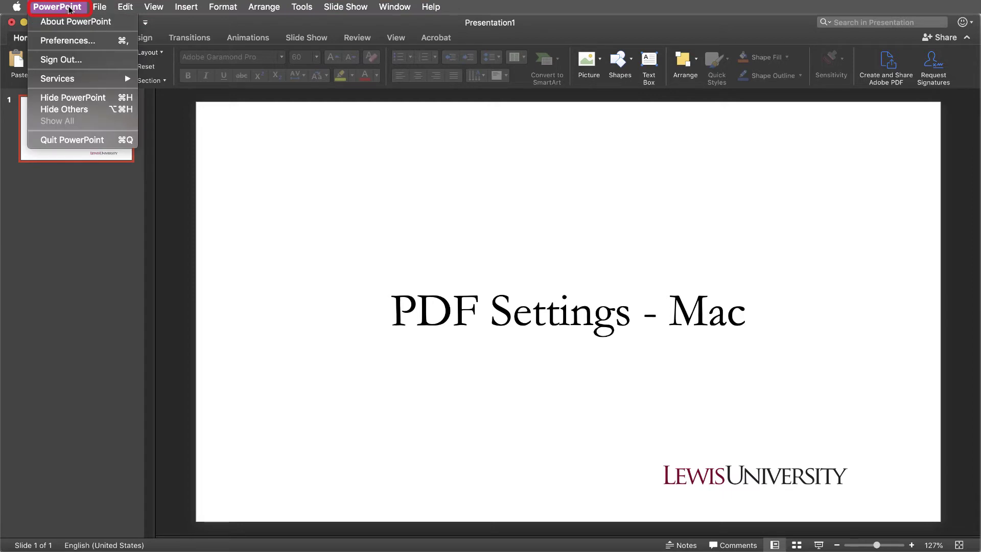
click(108, 42)
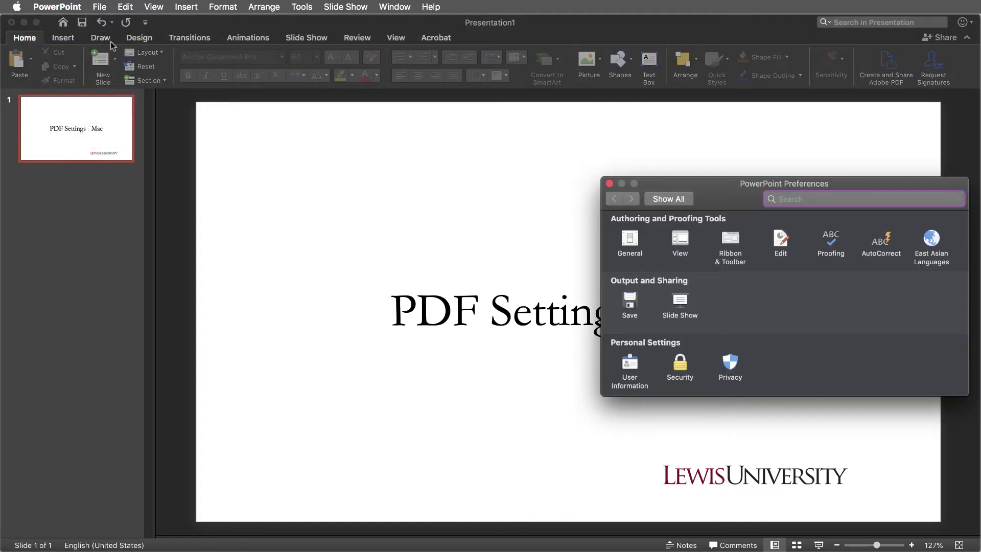
drag(739, 186, 519, 197)
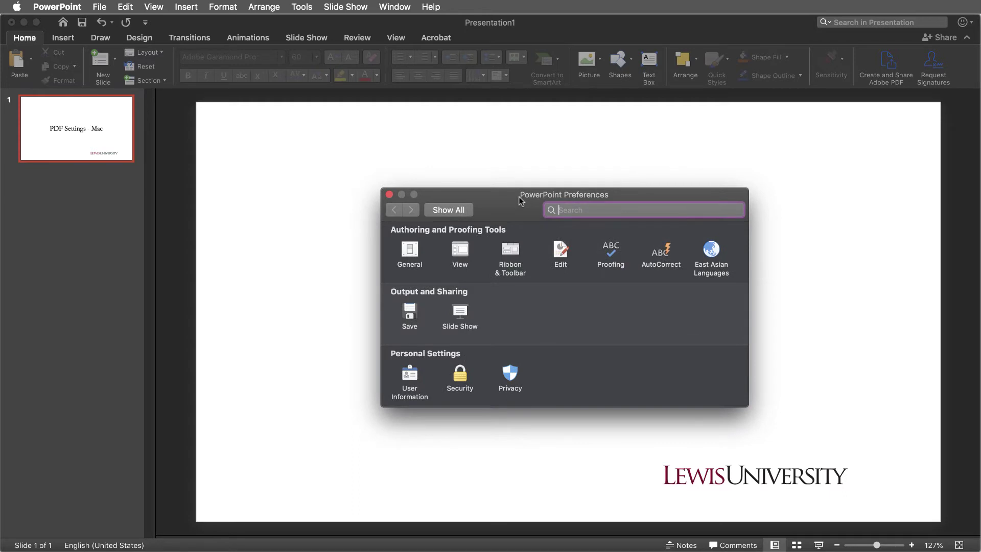
click(409, 249)
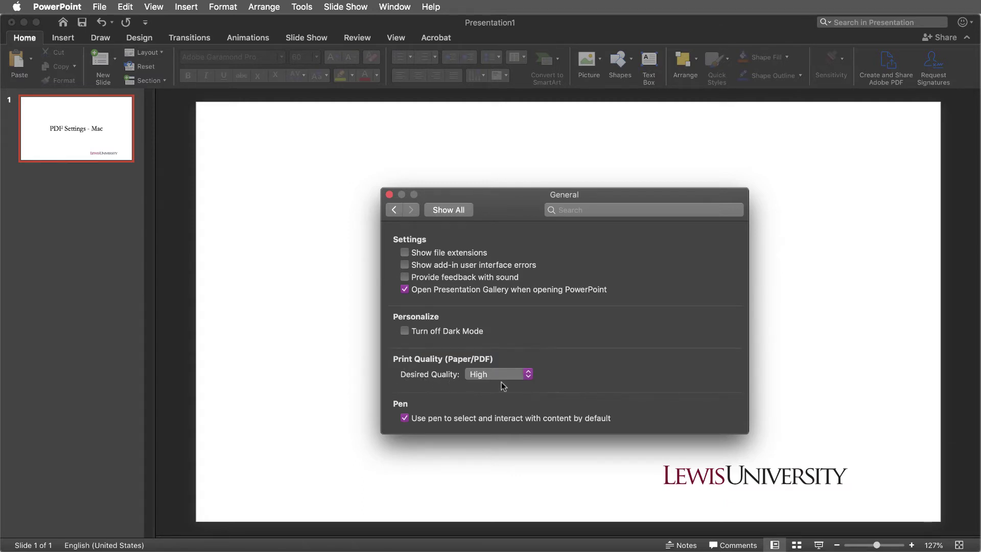
click(522, 377)
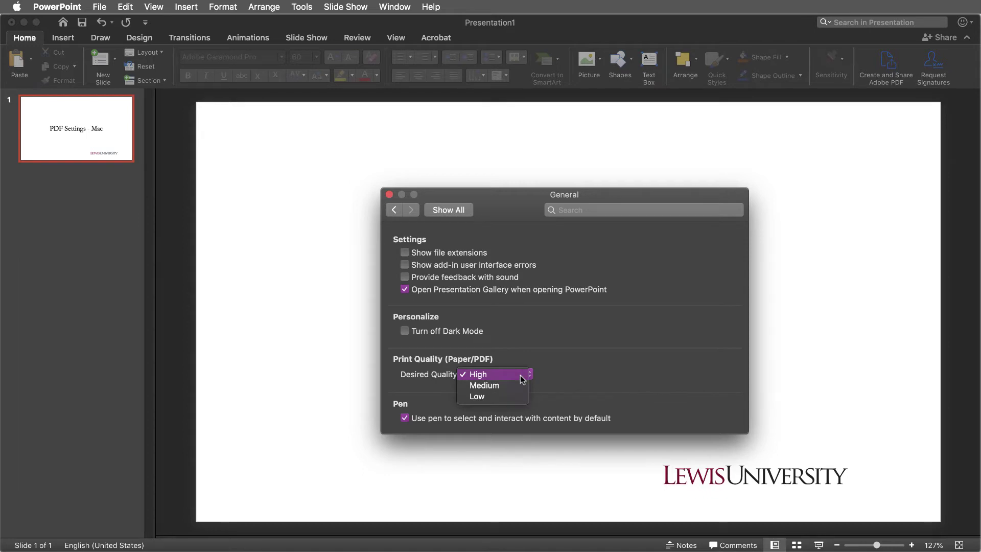
click(579, 378)
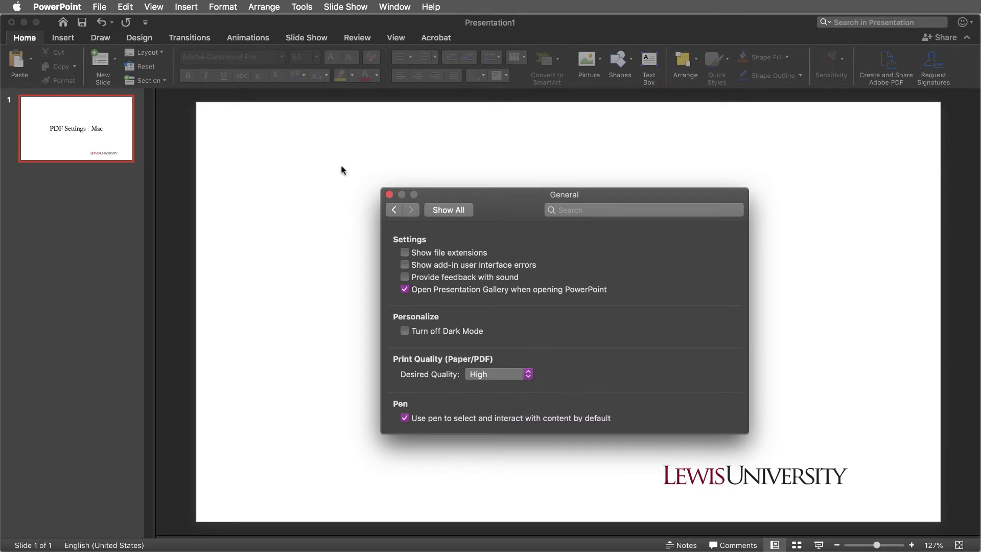
click(99, 7)
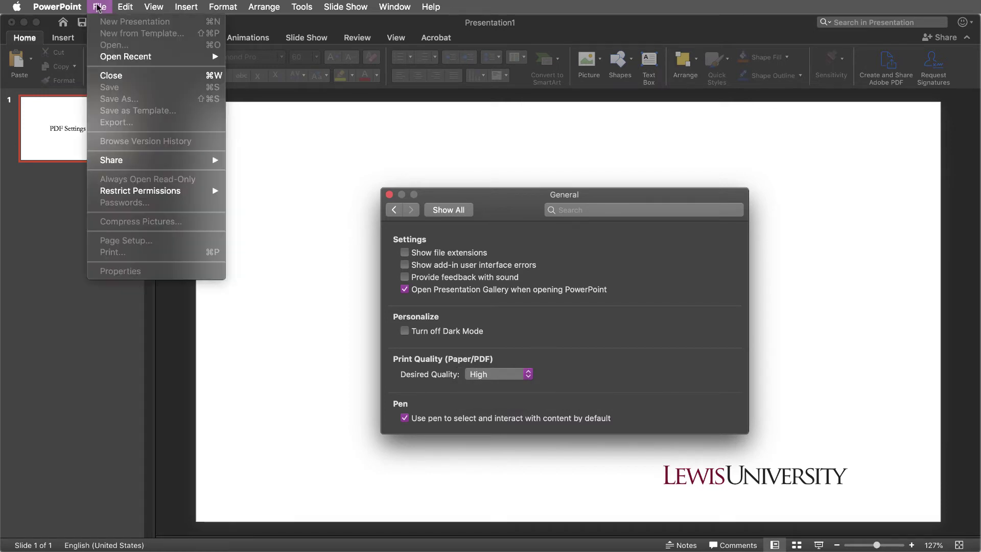
click(98, 7)
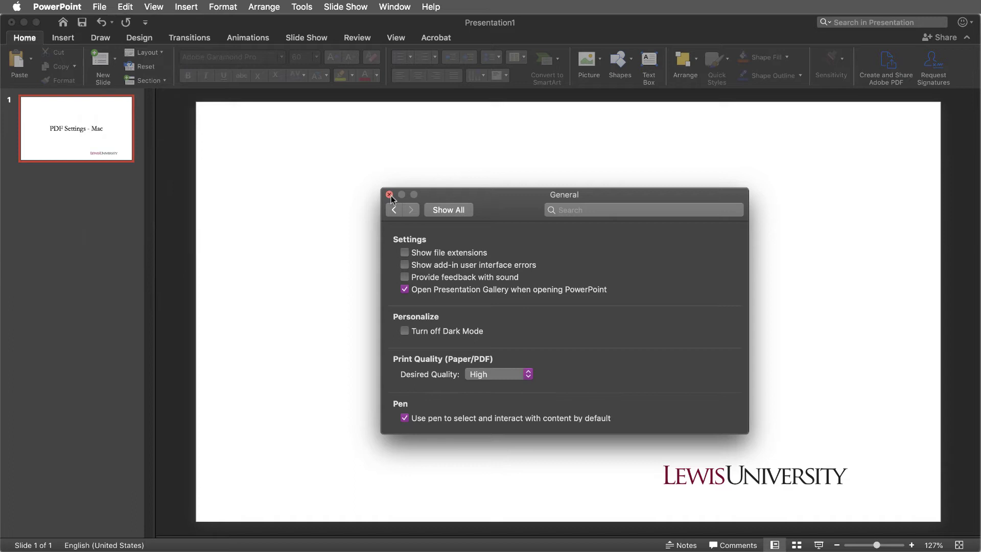
click(389, 195)
- Save the presentation as a PDF named 'High' to the Desktop
click(99, 8)
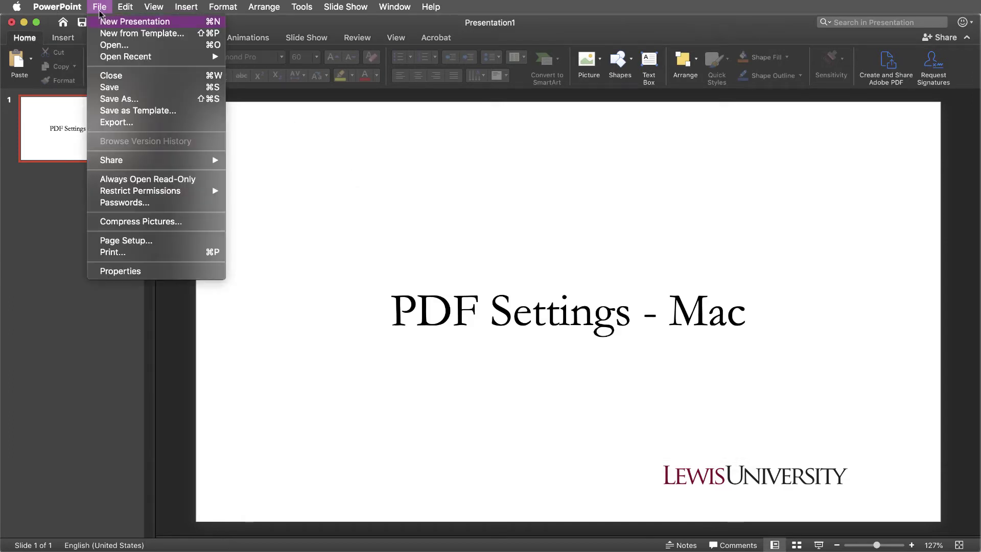
click(128, 90)
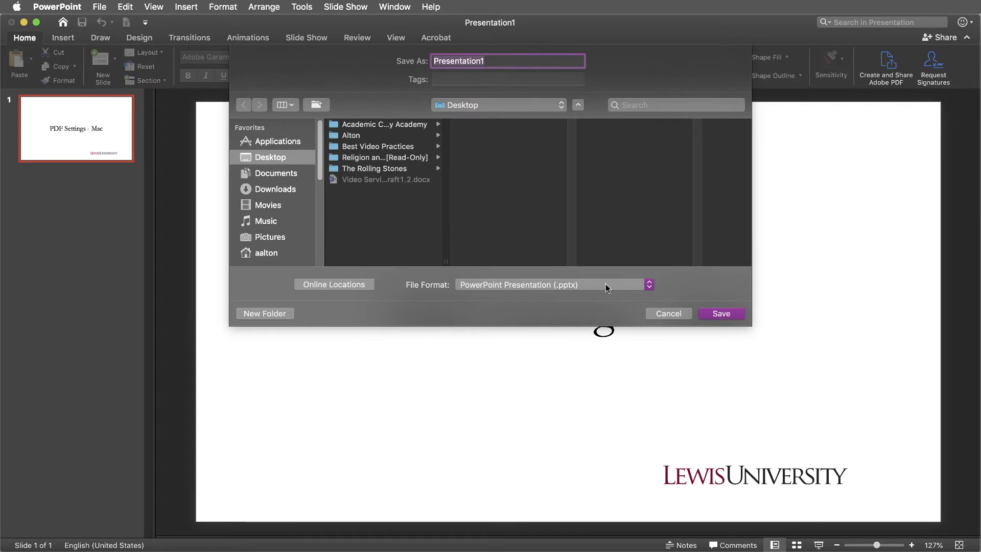
click(606, 286)
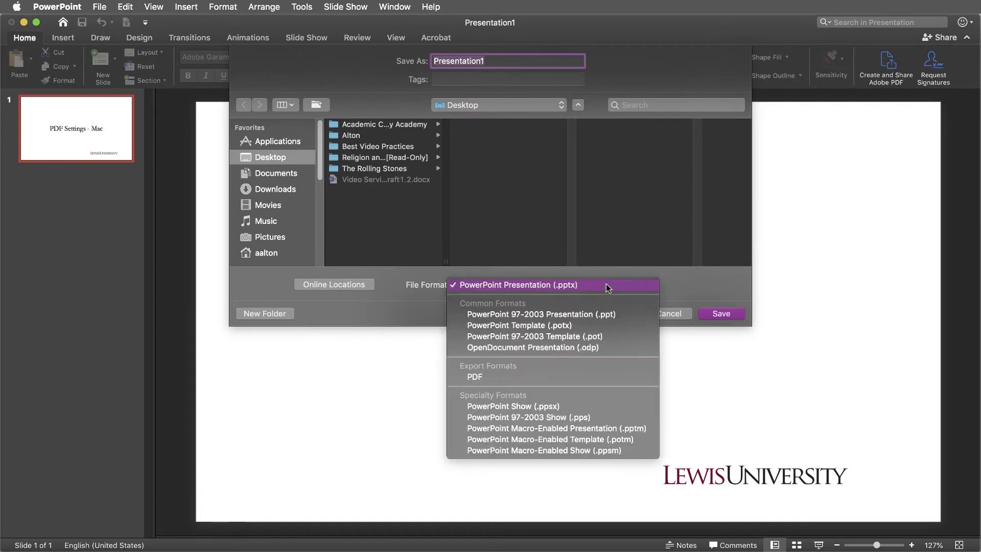
click(602, 376)
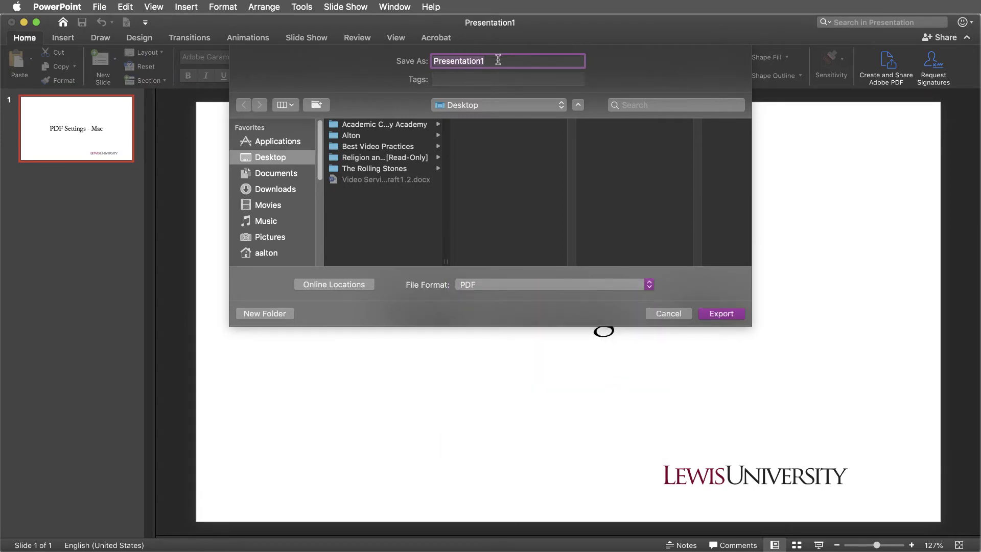
key(BackSpace)
text(High)
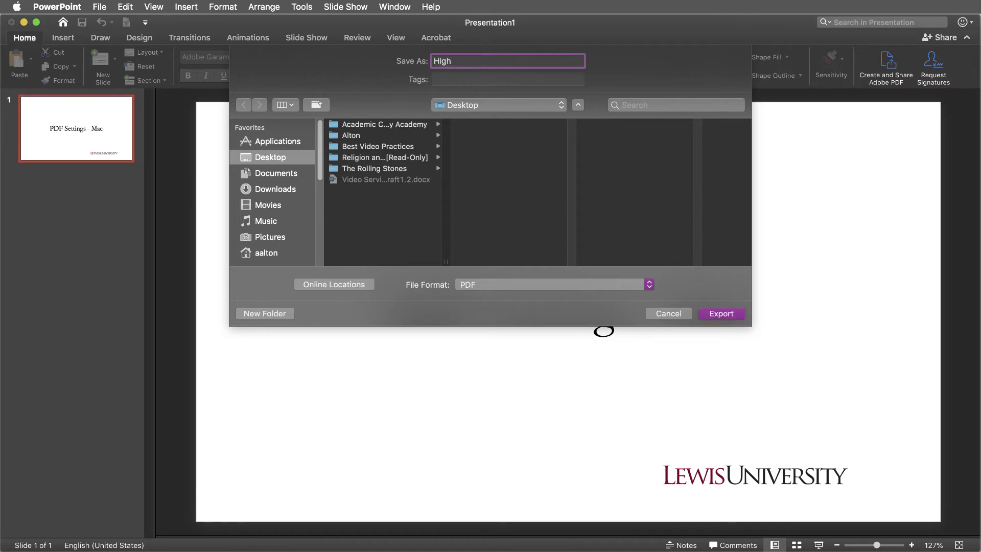
click(719, 313)
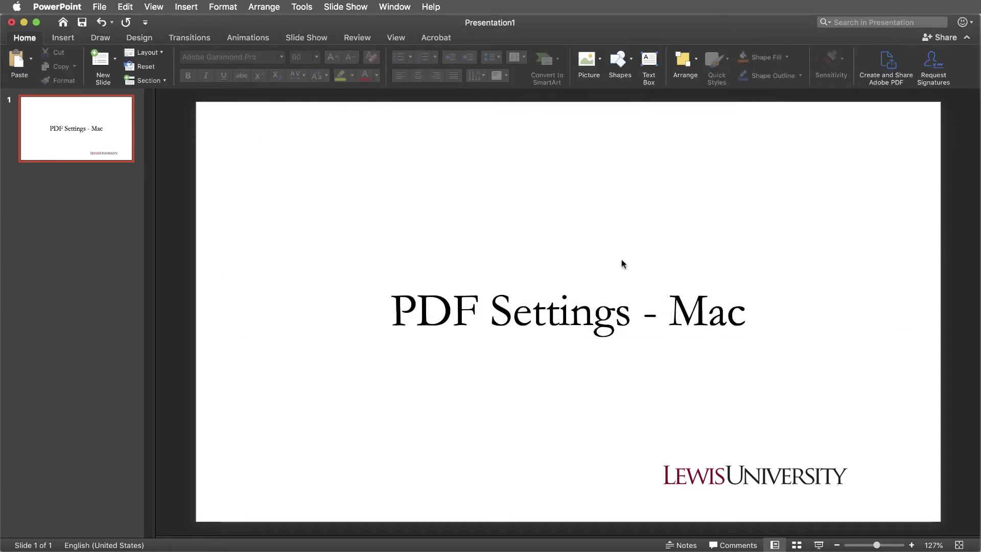
- Change General preferences' Print Quality (Paper/PDF) Desired Quality to Low and close preferences
click(58, 6)
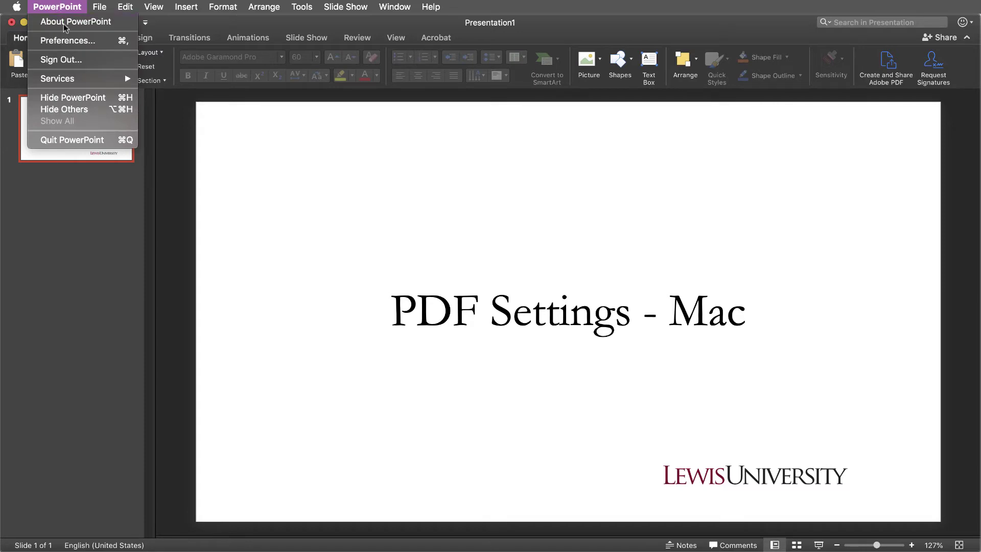
click(101, 45)
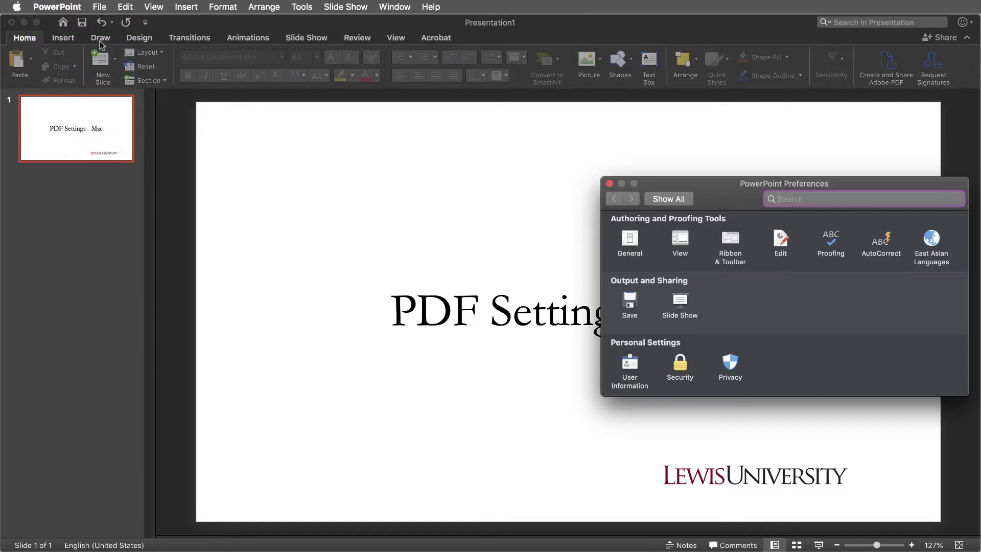
click(638, 243)
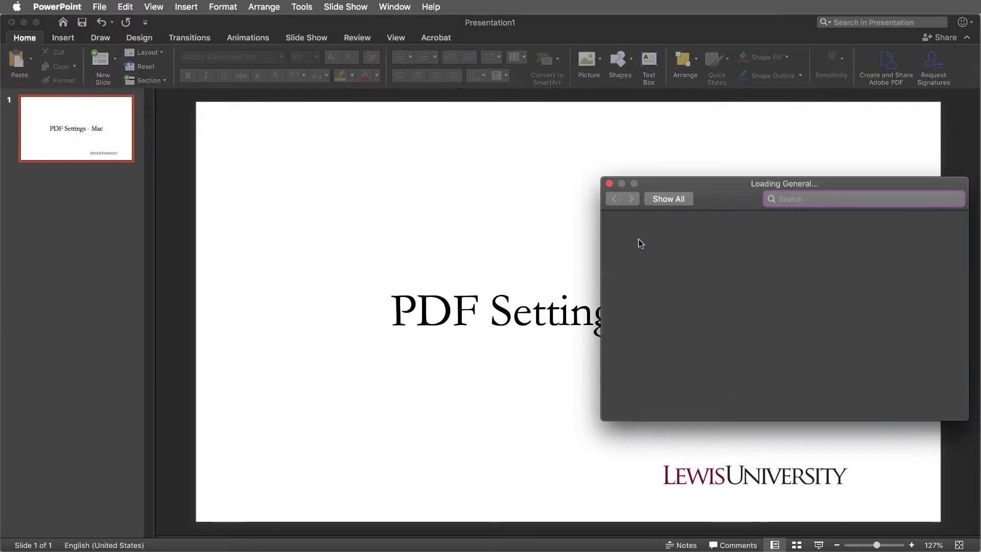
click(728, 365)
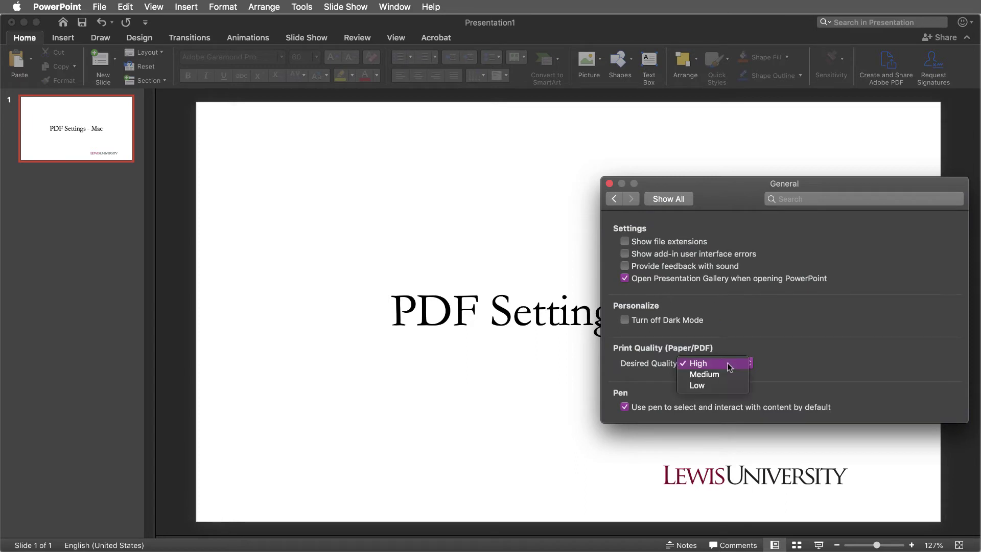
click(727, 389)
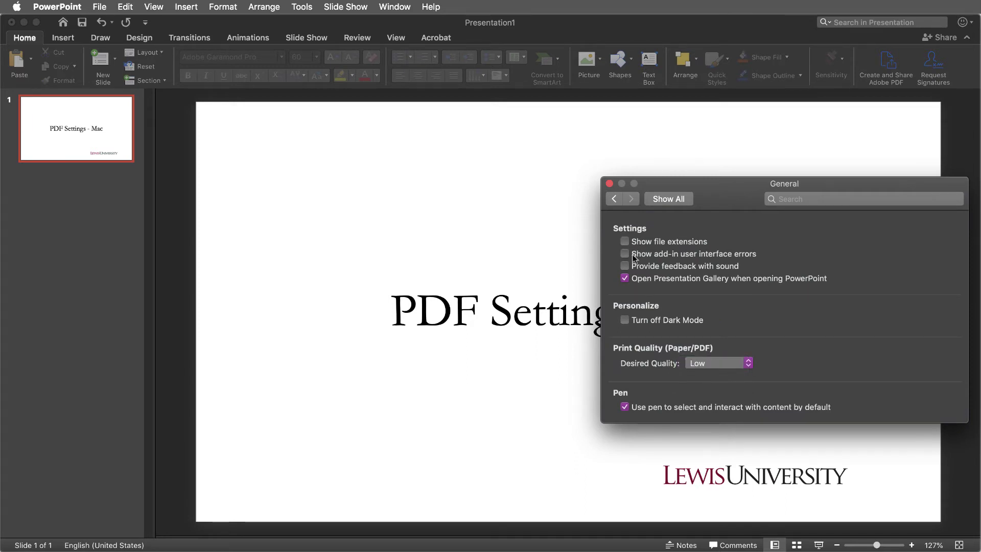
click(609, 183)
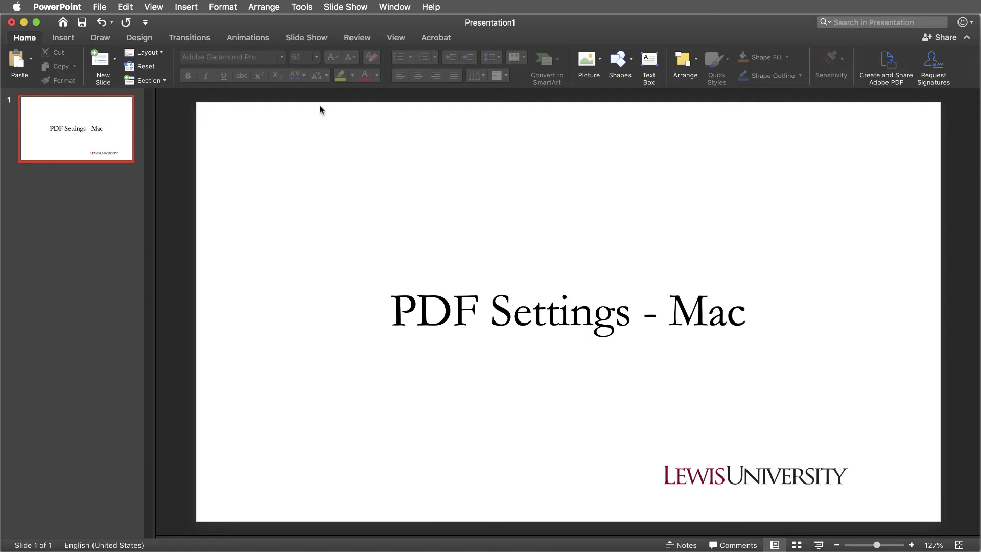
click(99, 7)
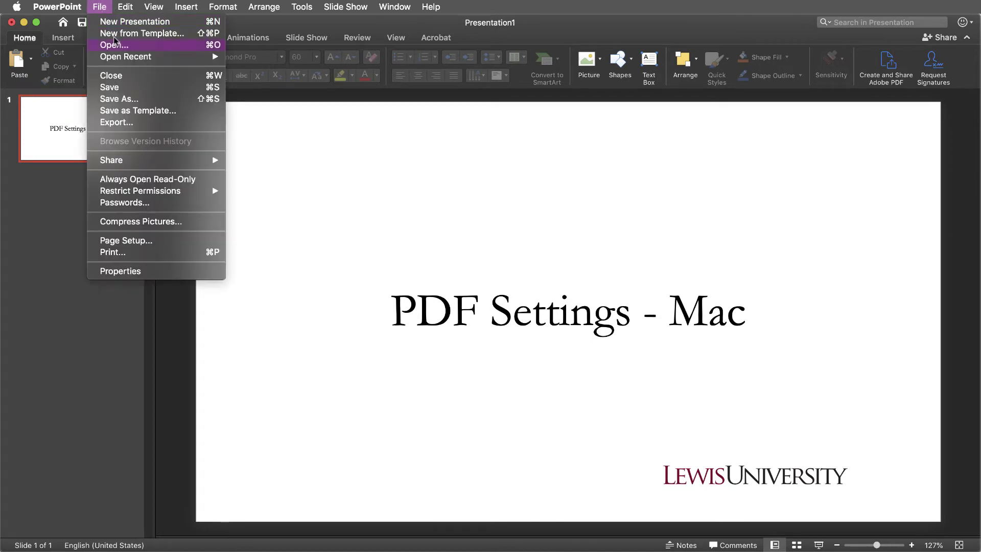
- Save the slide as a PDF named 'Low' to the Desktop
click(134, 99)
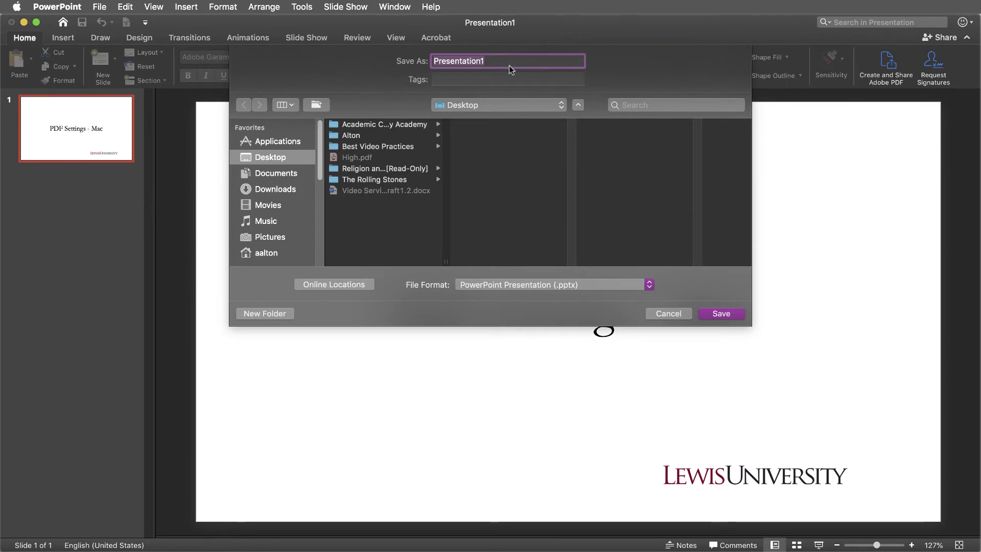
text(Low)
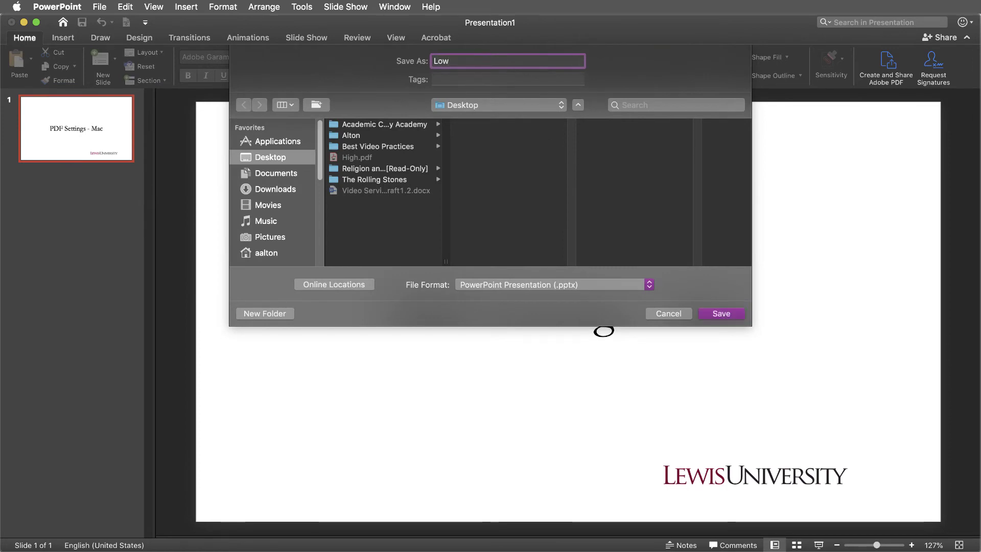
click(616, 289)
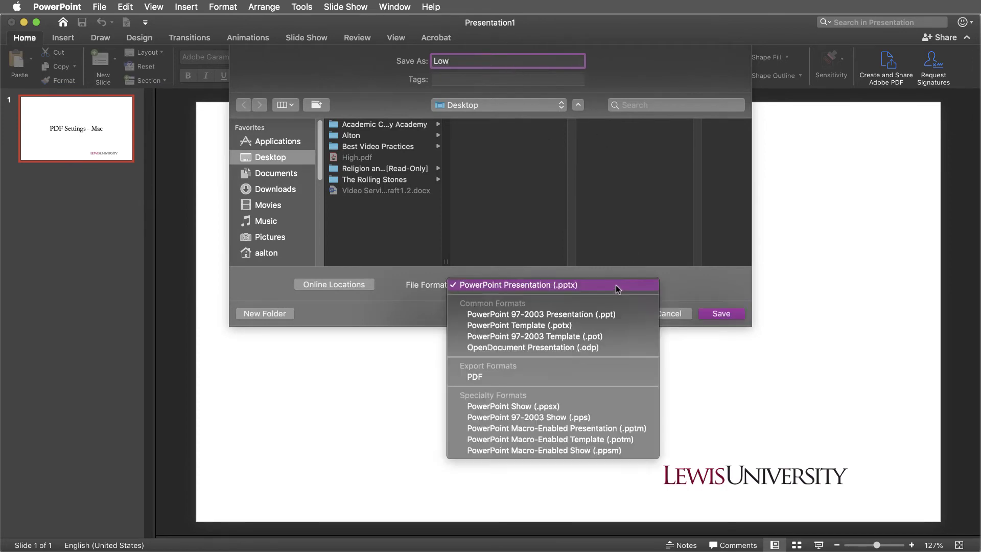
click(622, 378)
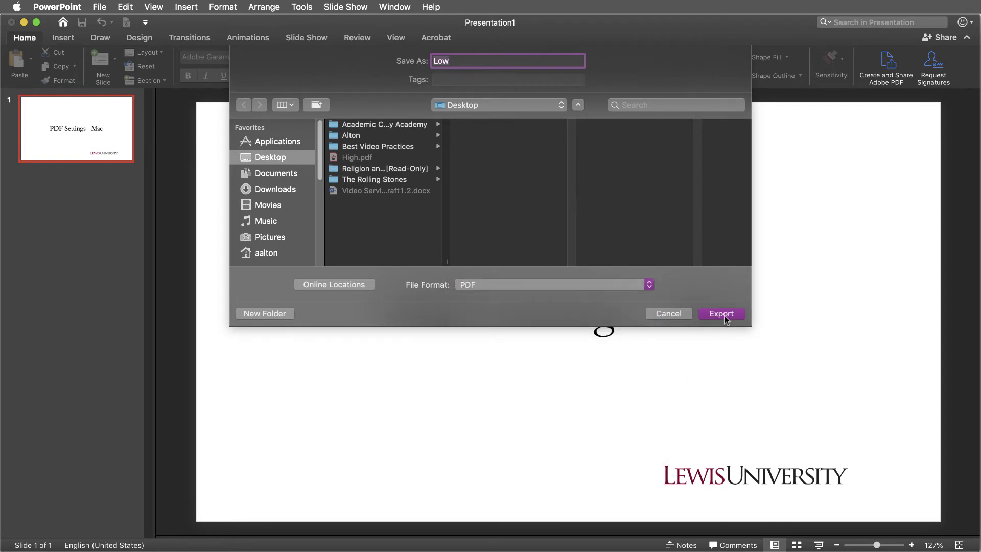
click(725, 316)
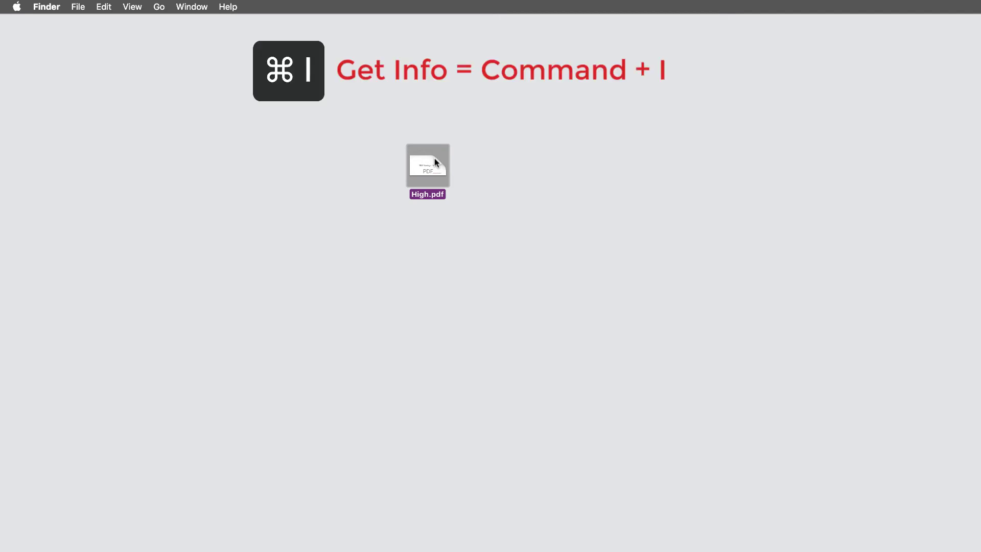
- Show High.pdf's Get Info window with General expanded, revealing its 66 KB size
key(super+i)
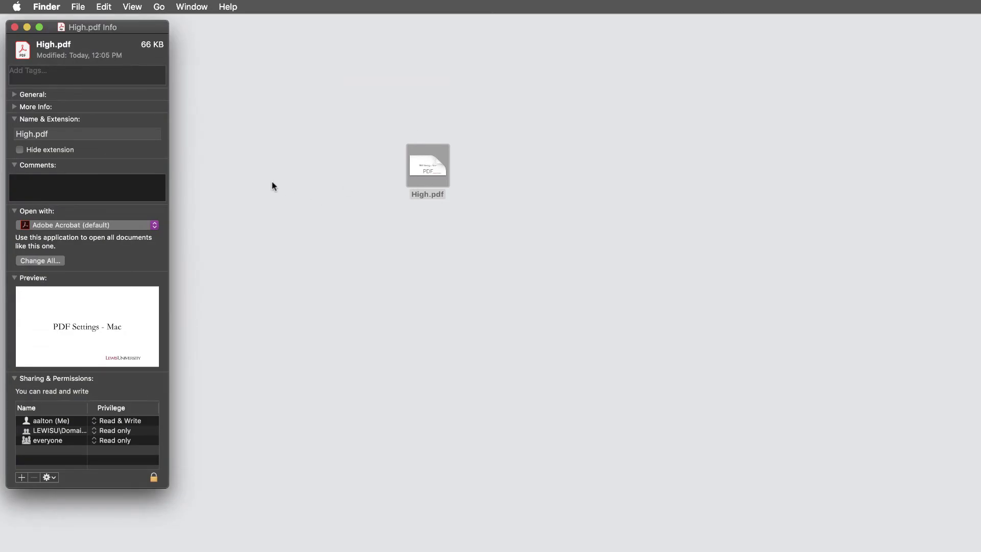
click(14, 95)
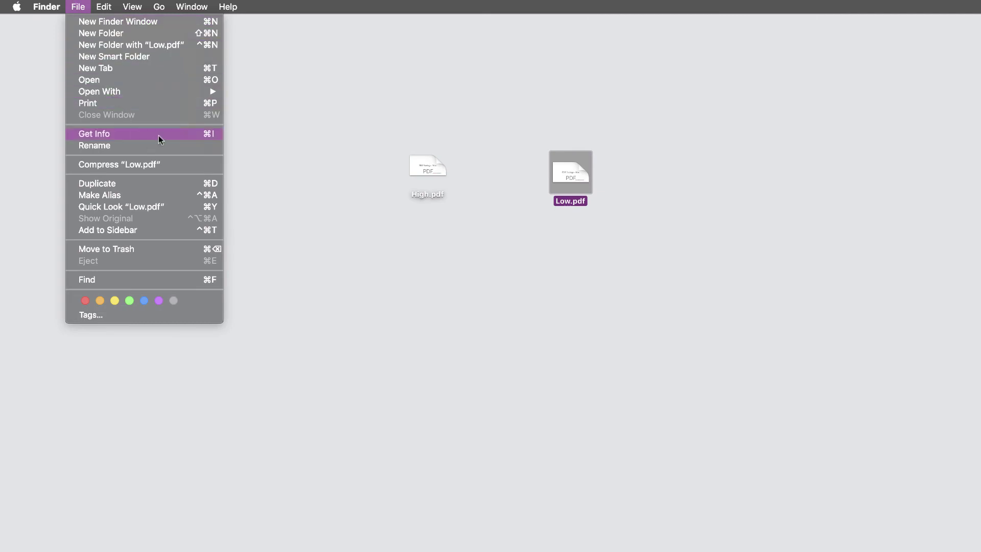
- Check Low.pdf's size of 28,841 bytes (29 KB) in Get Info, then close it
click(159, 135)
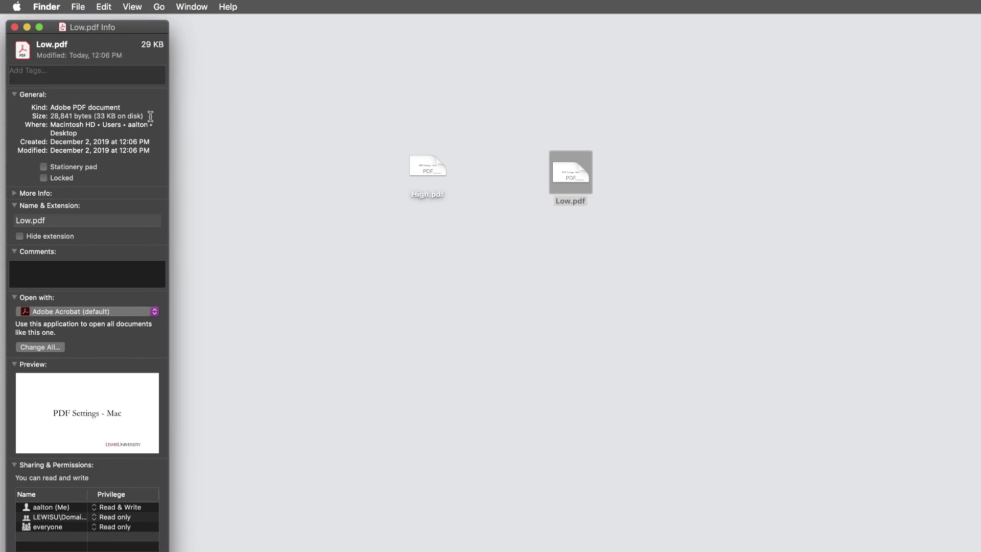
drag(50, 116, 144, 116)
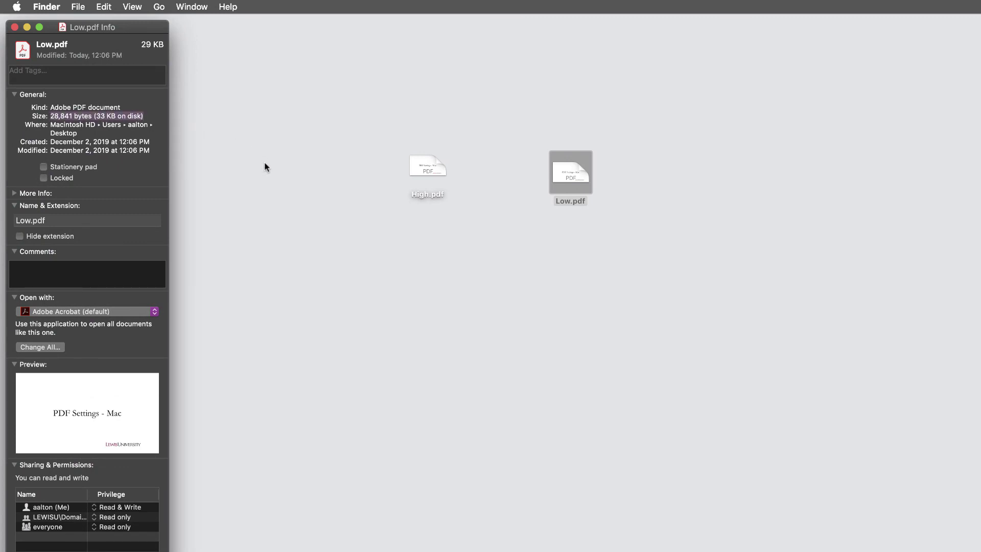
click(13, 26)
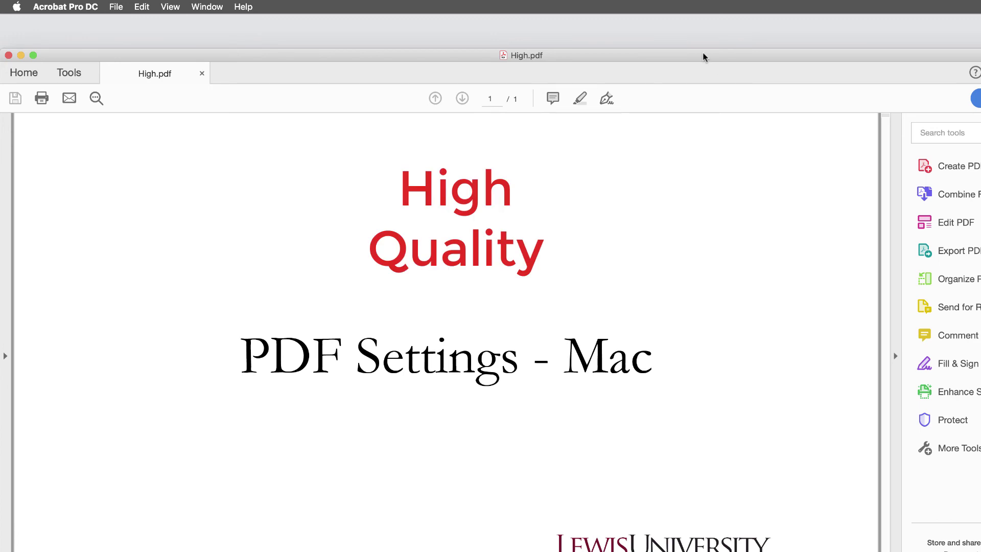
- Open Low.pdf from the desktop in Acrobat alongside High.pdf
drag(702, 54, 675, 22)
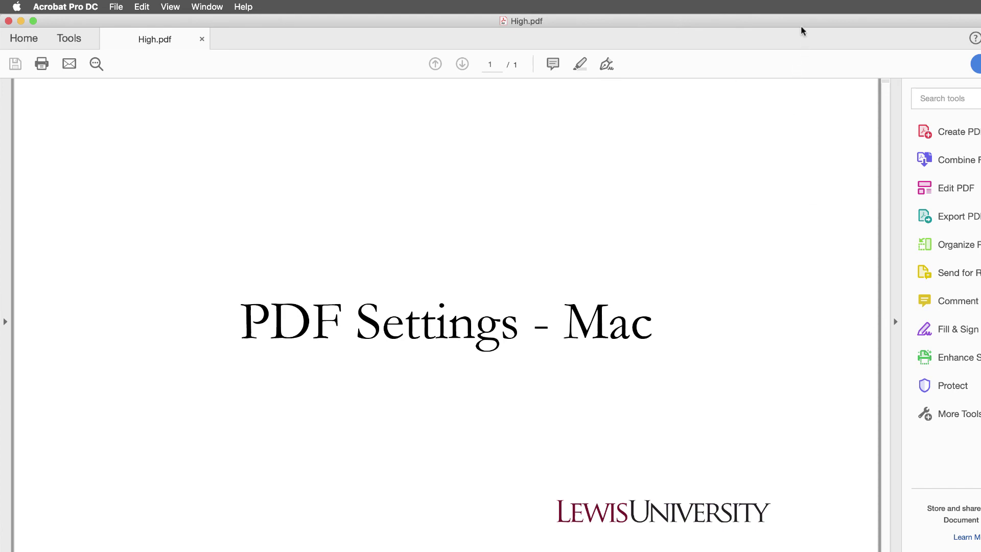
drag(800, 31, 797, 226)
click(569, 176)
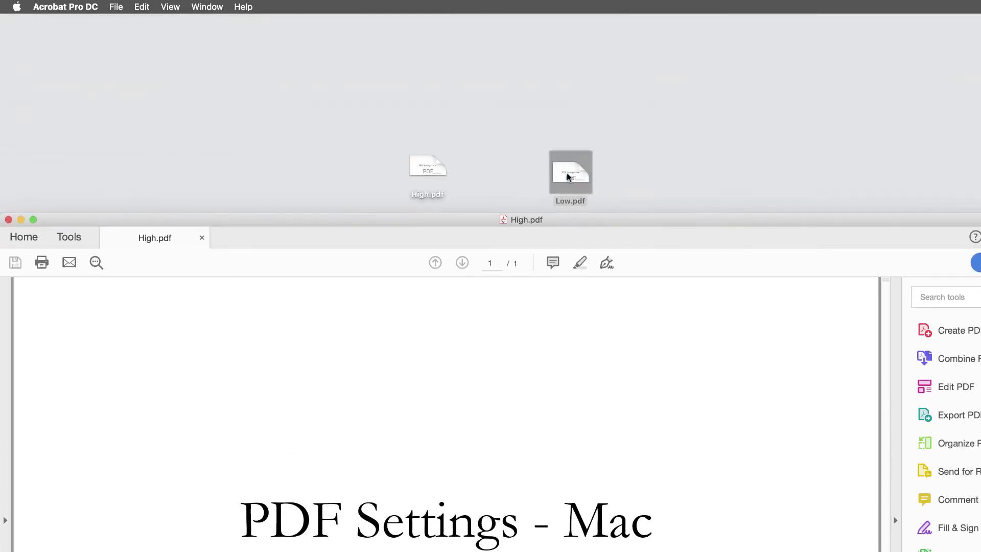
double_click(569, 176)
drag(654, 219, 659, 19)
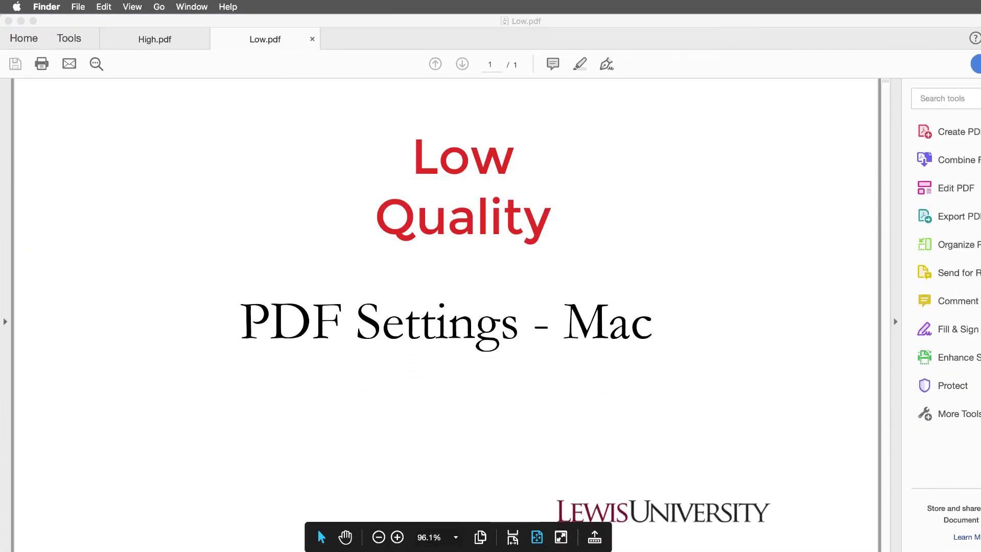